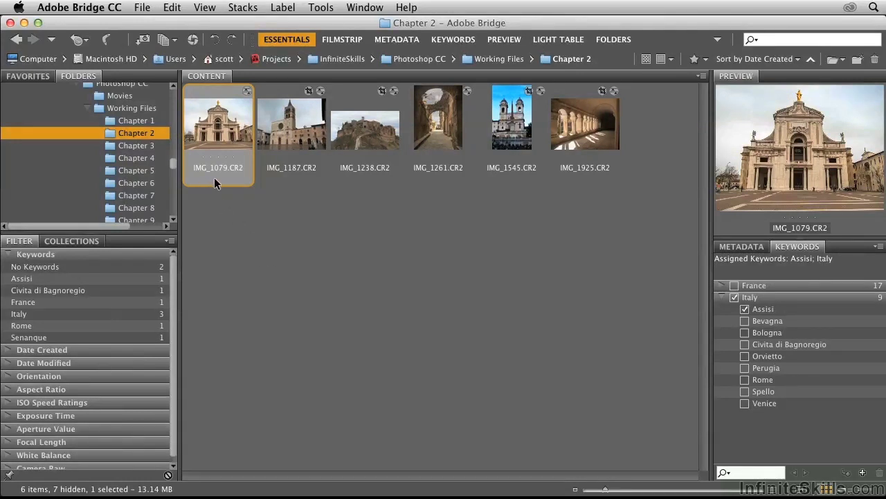
Step: Open IMG_1079.CR2 in Camera Raw and show its Detail sharpening and noise reduction settings
double_click(227, 139)
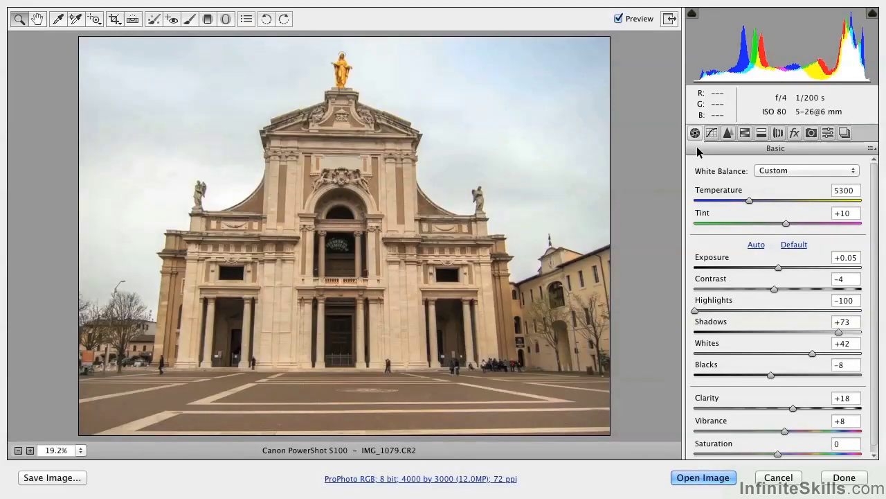
click(711, 136)
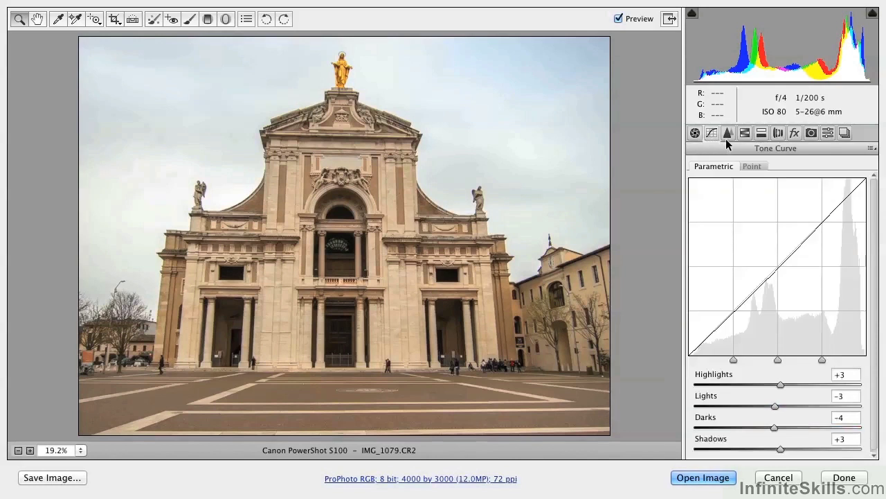
click(727, 138)
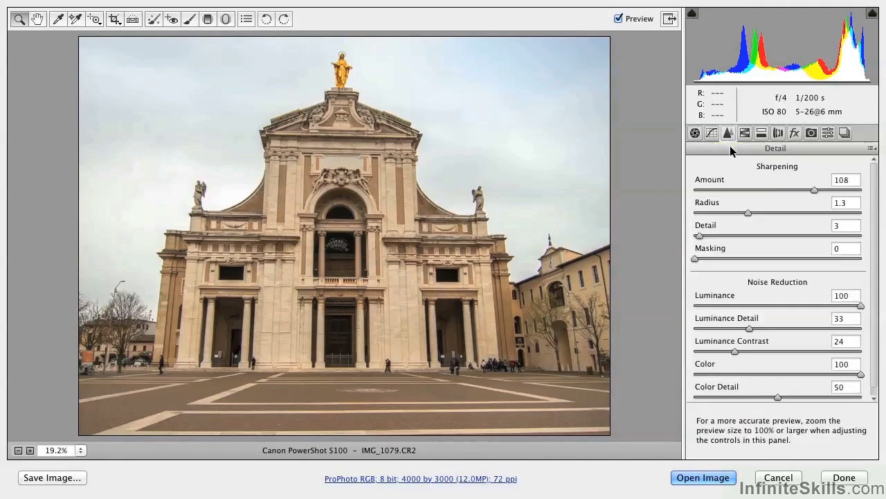
Step: Compare the photo with the Canon PowerShot S100 lens profile correction on and off, leaving it off
click(777, 137)
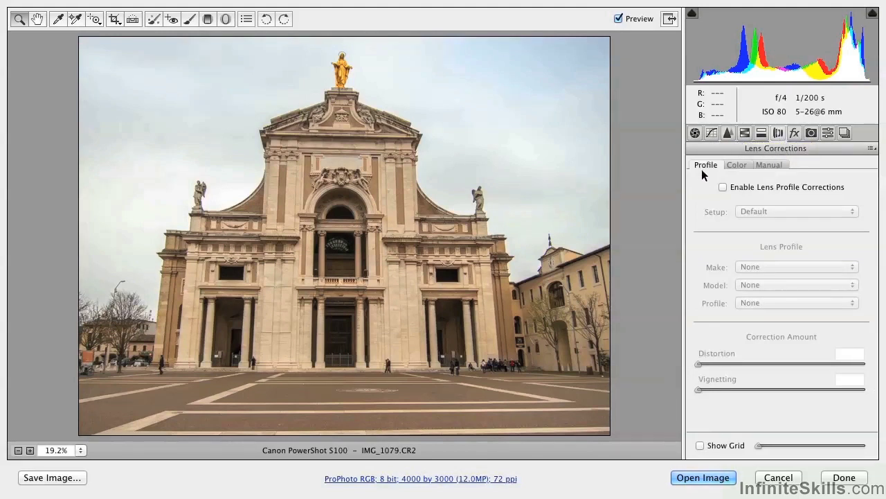
click(722, 187)
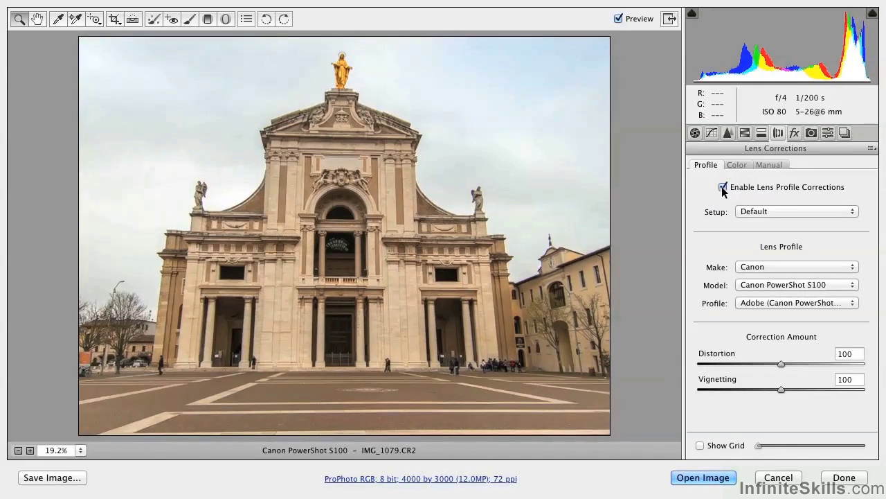
click(722, 187)
click(723, 187)
click(723, 188)
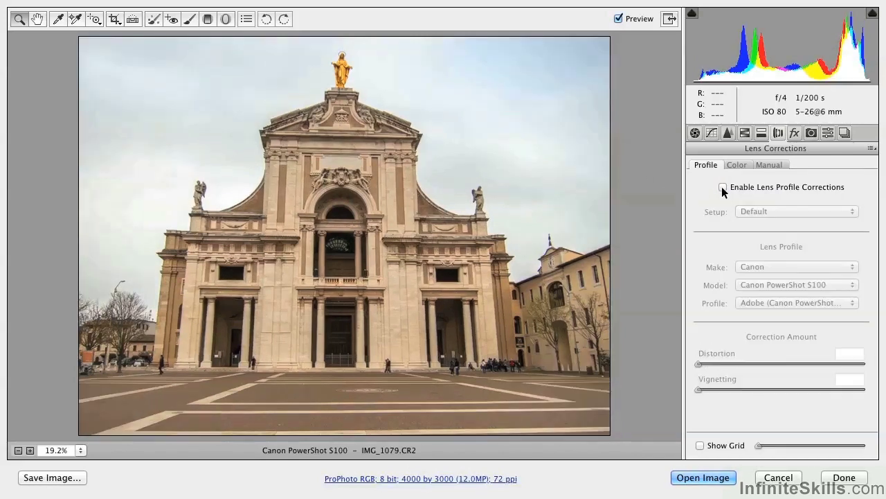
Step: Re-enable lens profile correction and leave Distortion and Vignetting both at 100
click(722, 186)
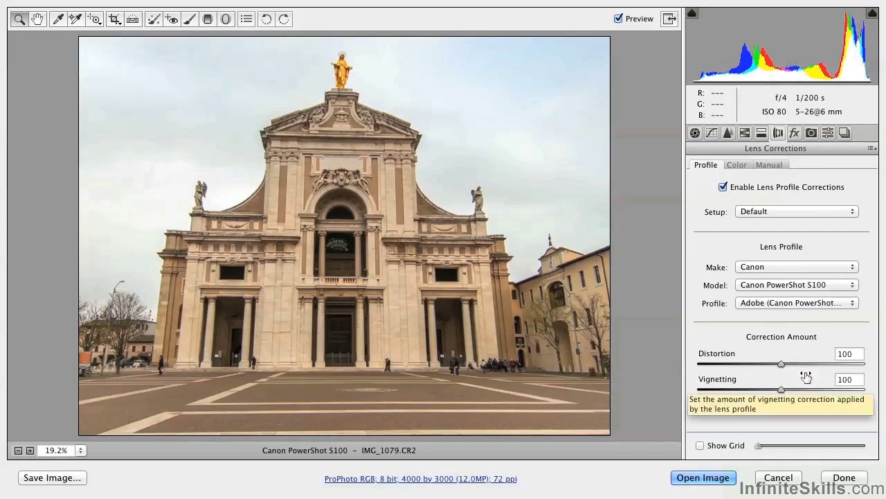
drag(781, 365, 698, 367)
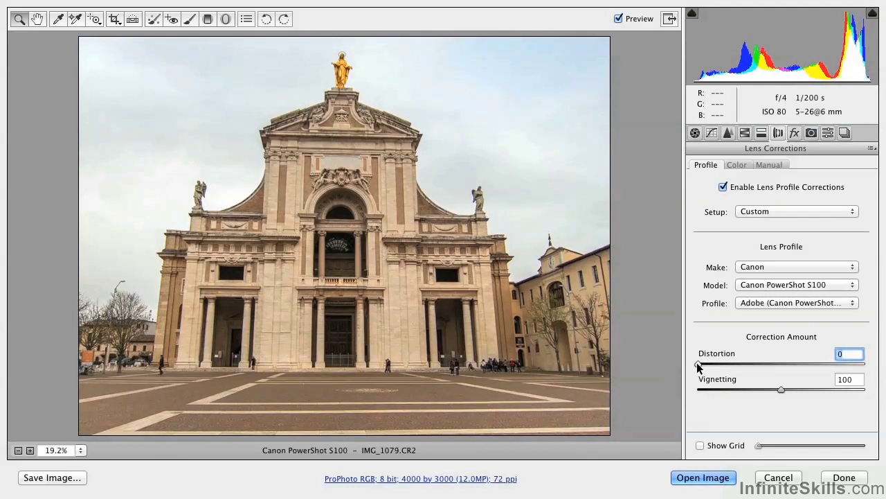
drag(698, 367, 781, 385)
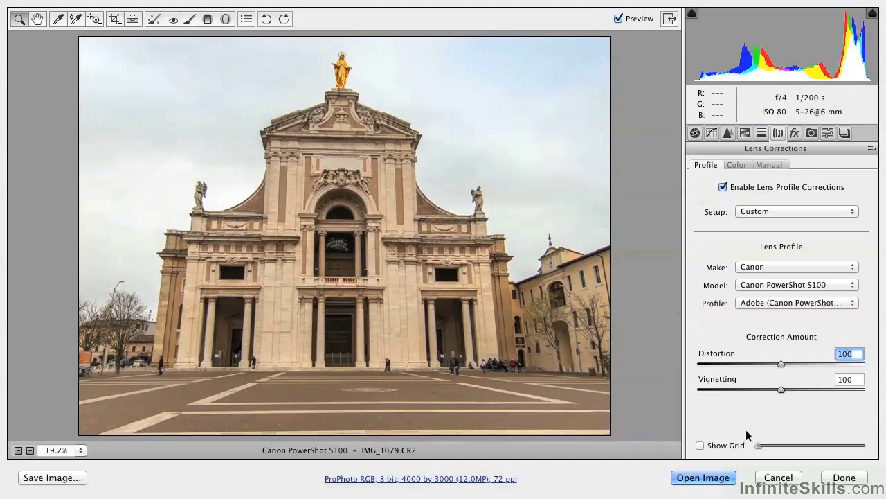
mouse_move(781, 389)
mouse_down()
mouse_move(684, 399)
mouse_move(783, 411)
mouse_move(858, 406)
mouse_move(781, 409)
mouse_move(778, 401)
mouse_up()
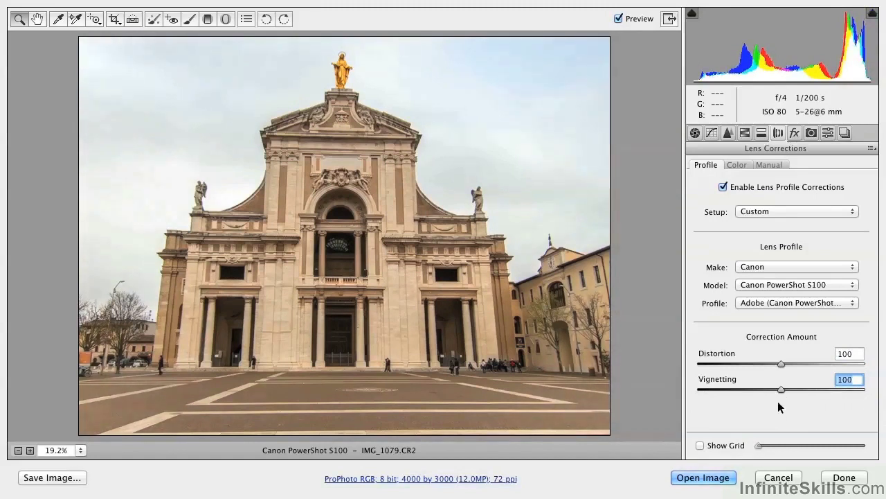
Step: Inspect the pediment edges at 100% and turn on Remove Chromatic Aberration
click(739, 166)
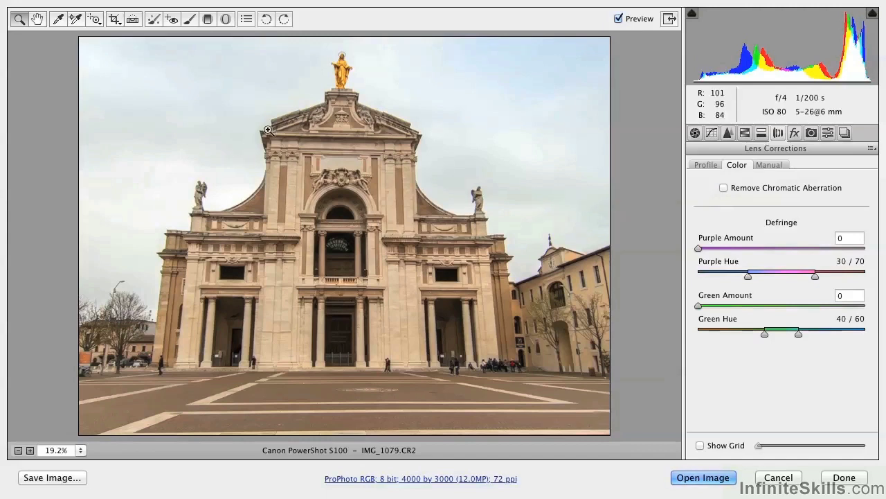
drag(259, 82, 332, 145)
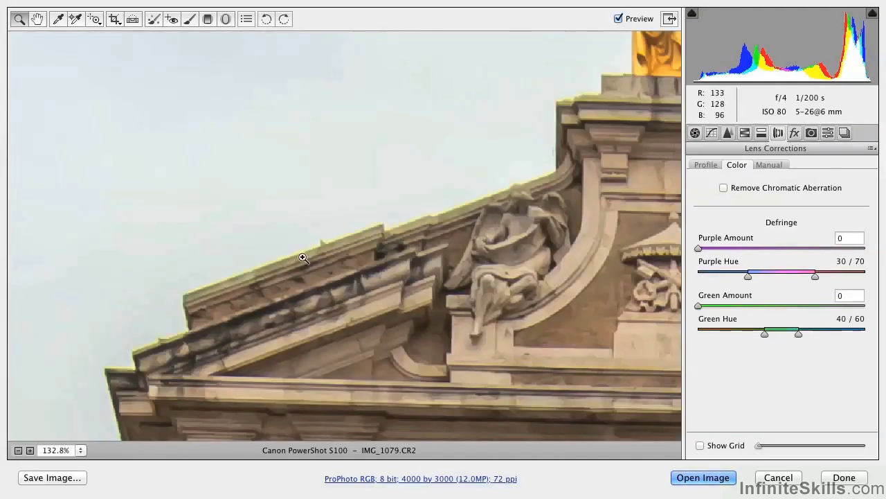
click(18, 450)
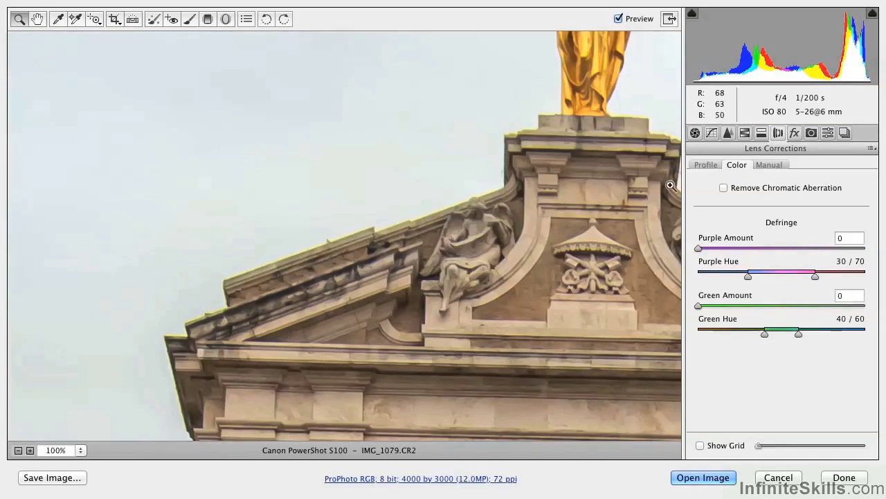
click(723, 187)
Step: Fit the photo in view, compare the Auto, Level, Vertical and Full Upright modes, and finish on Full
click(775, 168)
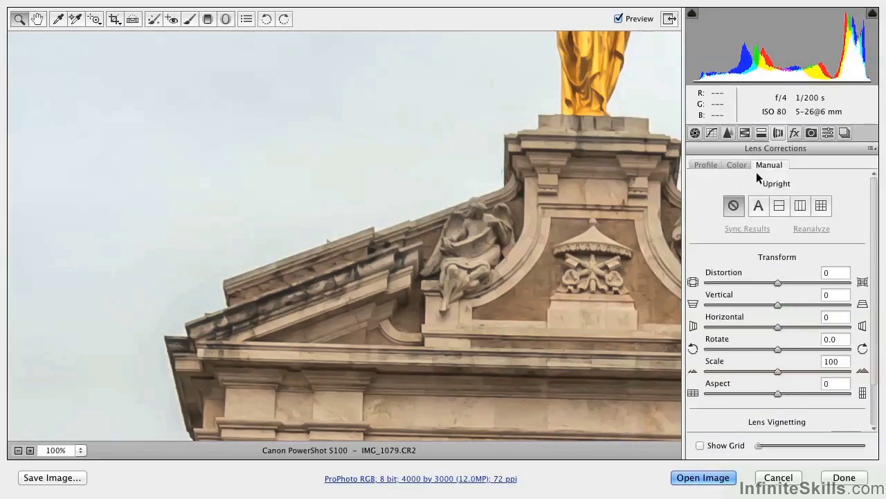
double_click(37, 19)
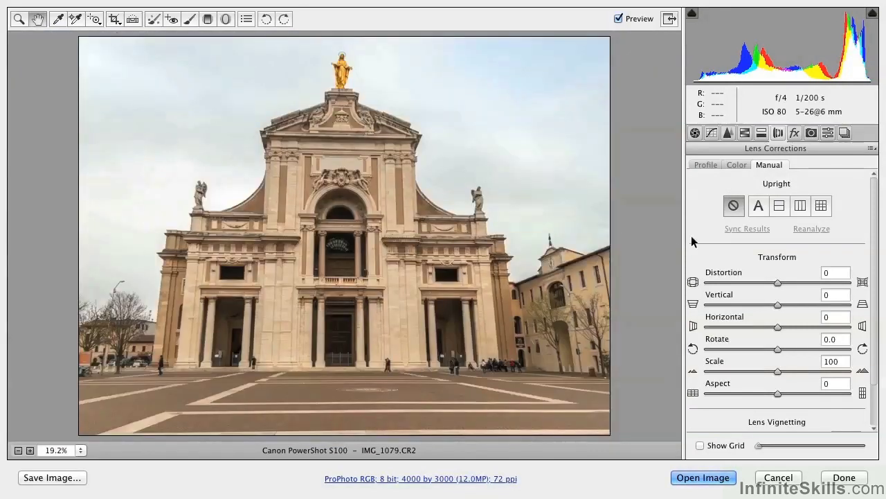
click(754, 209)
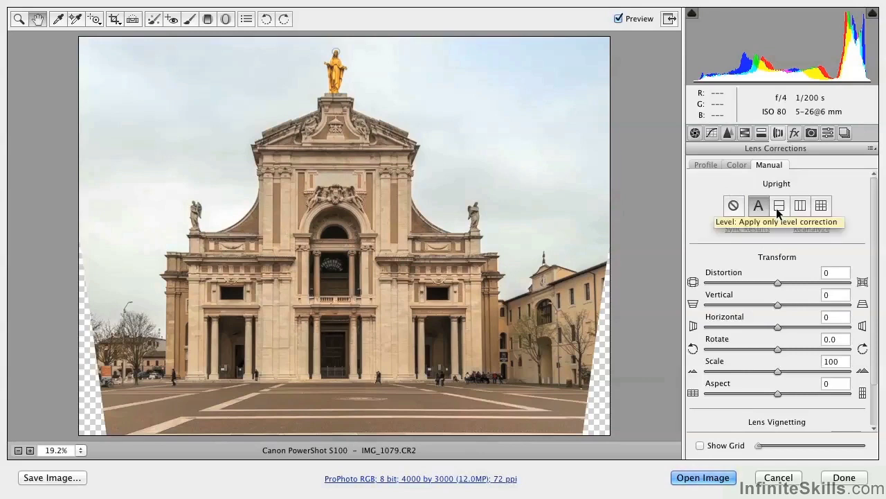
click(778, 211)
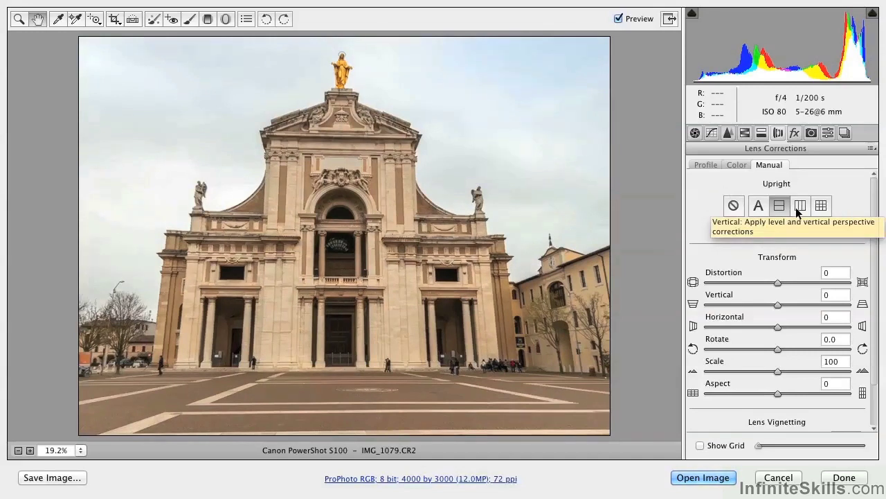
click(796, 207)
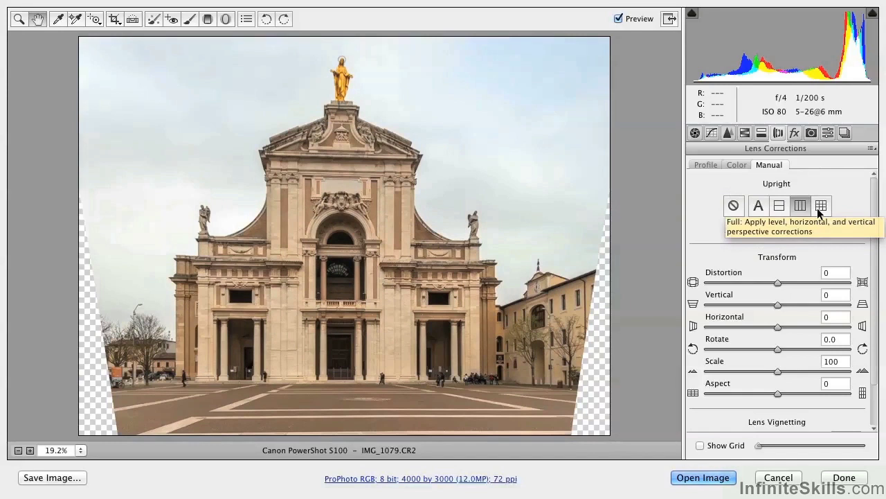
click(819, 210)
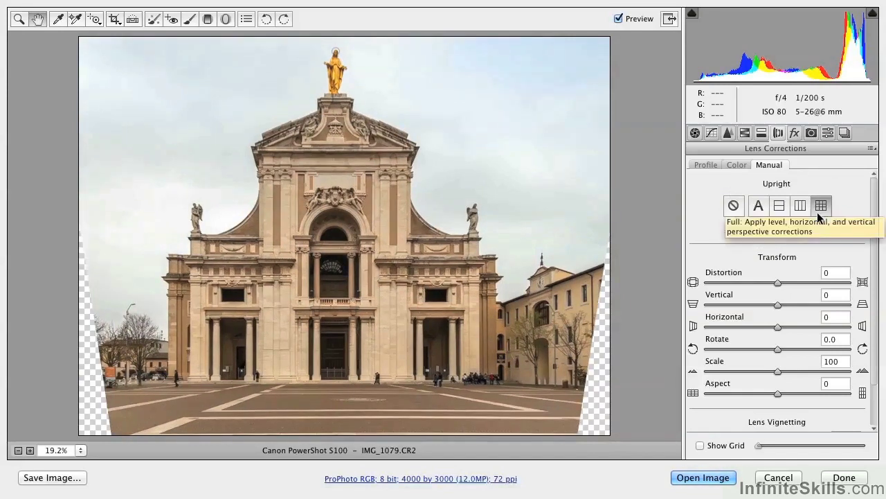
click(758, 210)
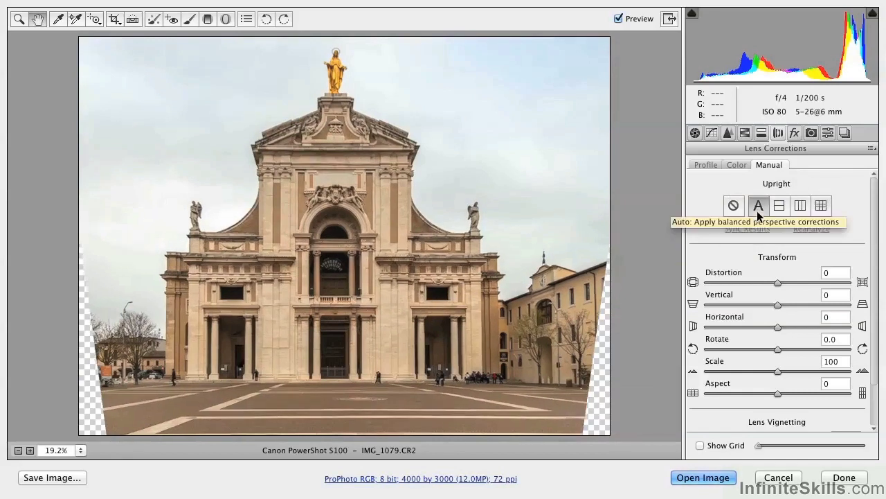
click(822, 208)
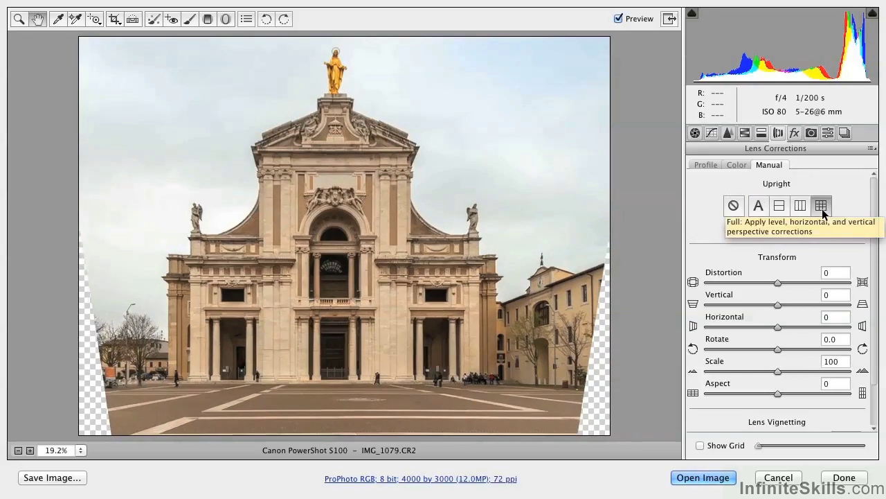
Step: Check alignment against a coarse grid, keep Rotate at 0, and add a manual Vertical perspective adjustment
click(700, 445)
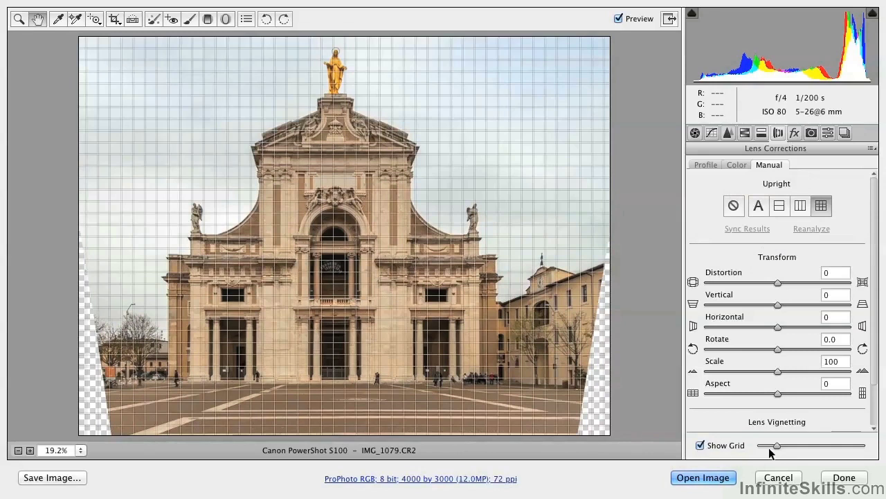
mouse_move(777, 446)
mouse_down()
mouse_move(794, 448)
mouse_move(785, 448)
mouse_up()
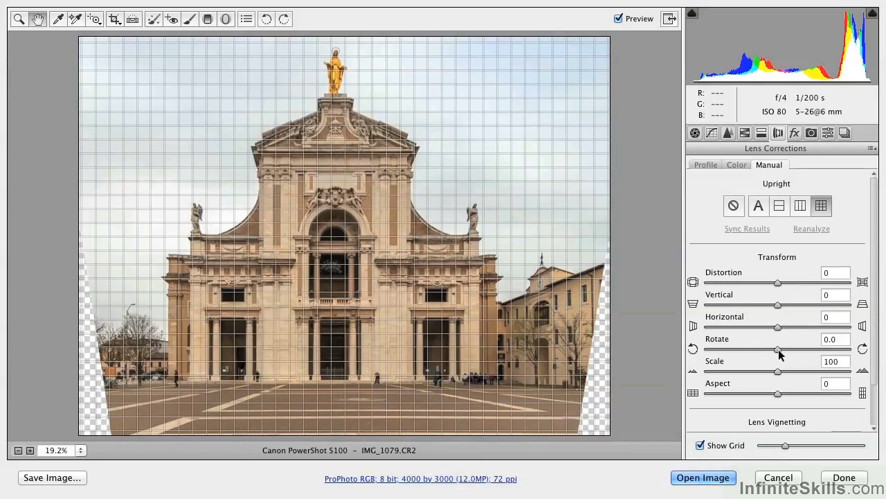
mouse_move(779, 354)
mouse_down()
mouse_move(769, 354)
mouse_move(778, 354)
mouse_up()
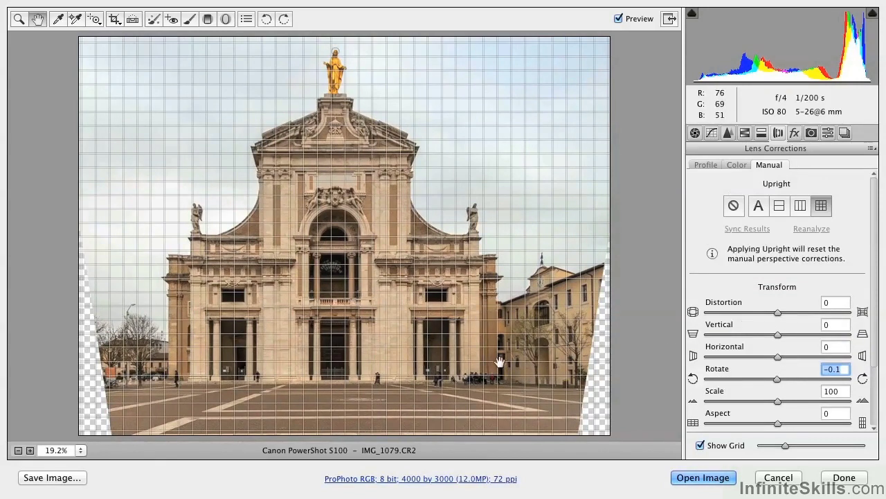
drag(777, 380, 778, 383)
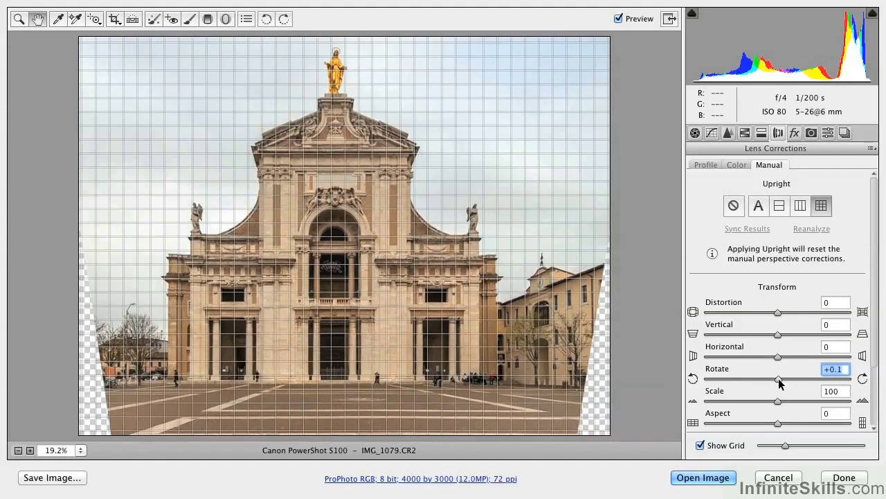
scroll(779, 382, down, 2)
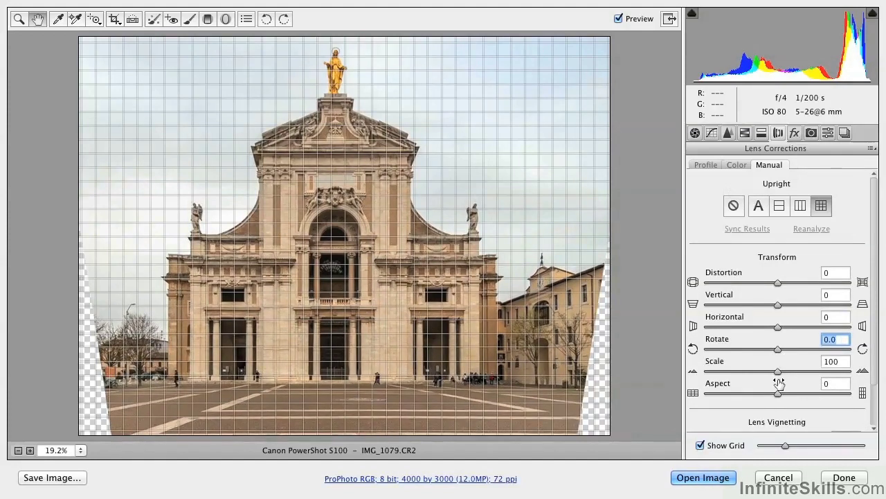
click(701, 446)
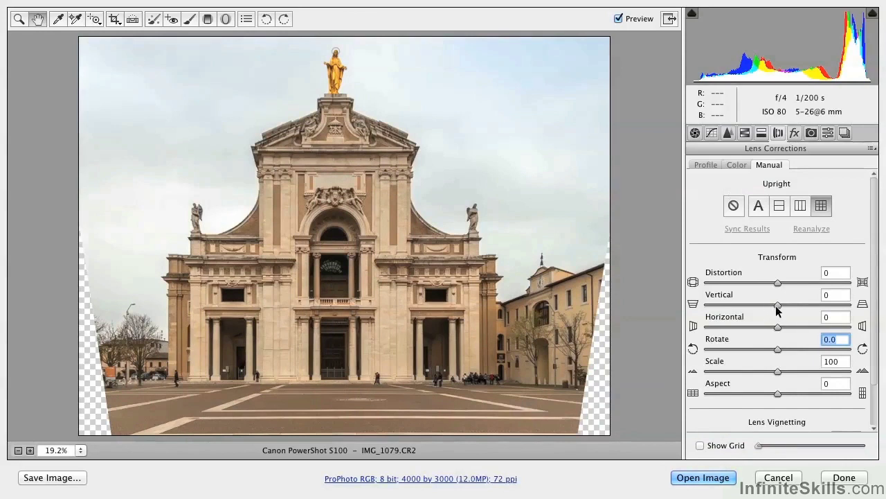
mouse_move(778, 305)
mouse_down()
mouse_move(805, 307)
mouse_move(761, 315)
mouse_move(788, 320)
mouse_up()
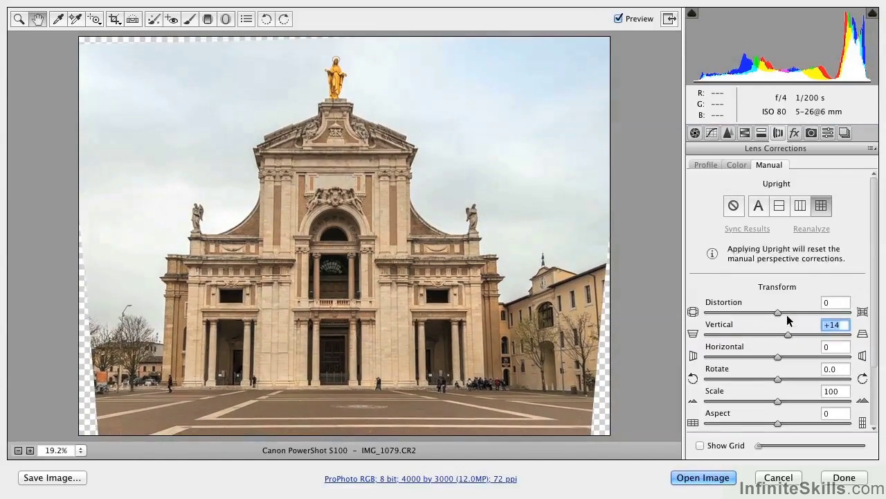
Step: Crop to a 1 to 1 square of 2922 by 2922 framing the church facade
click(114, 19)
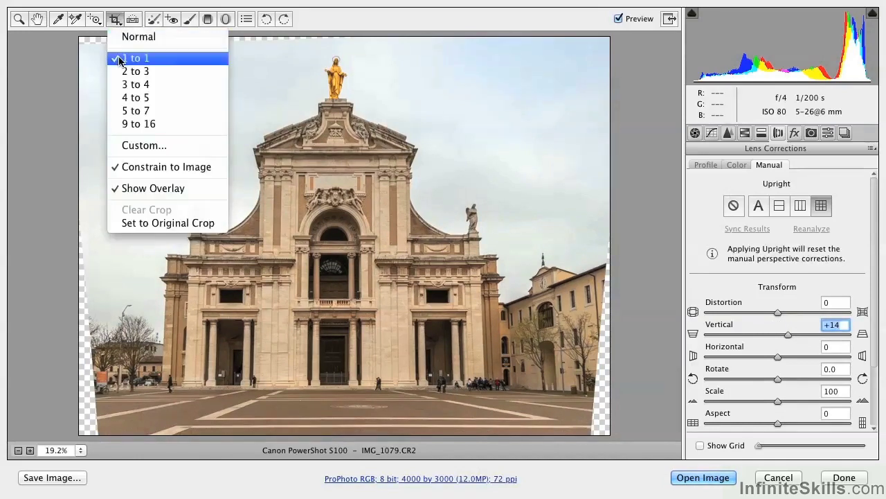
click(119, 59)
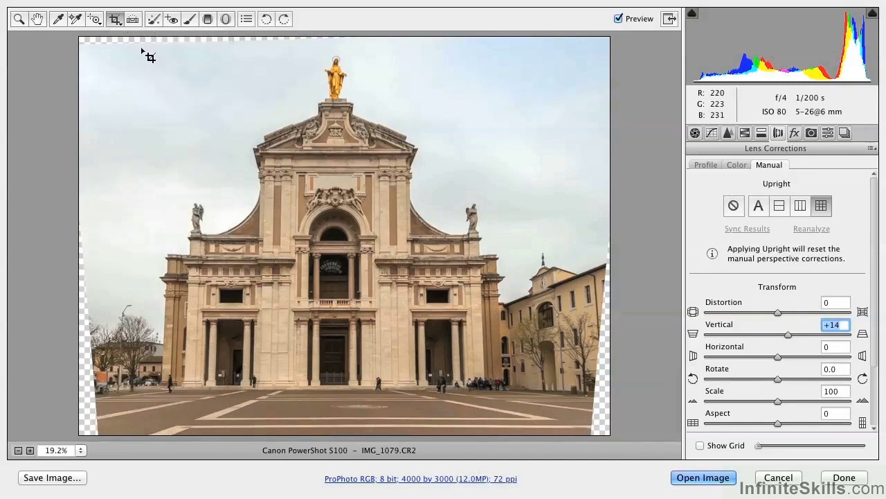
drag(138, 44, 604, 433)
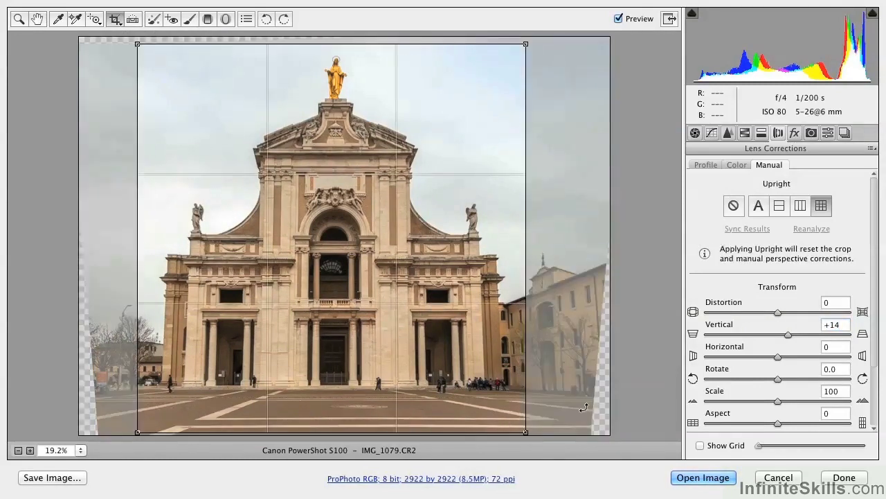
drag(339, 282, 341, 279)
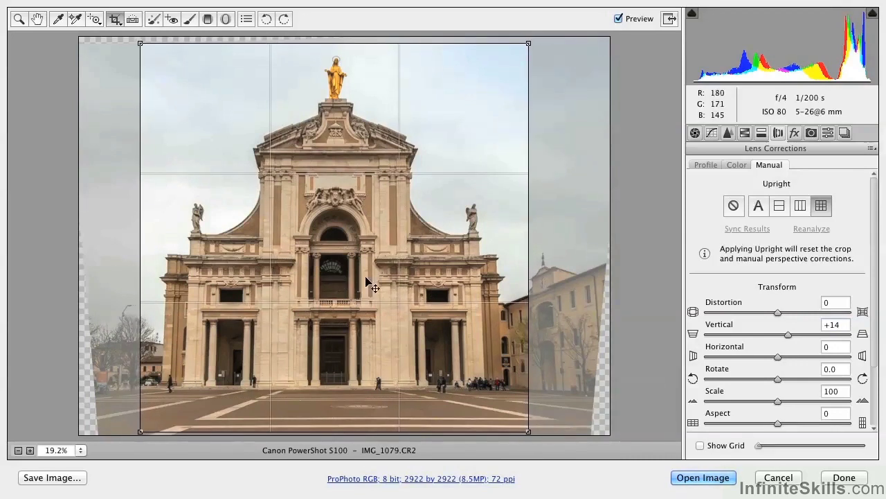
key(z)
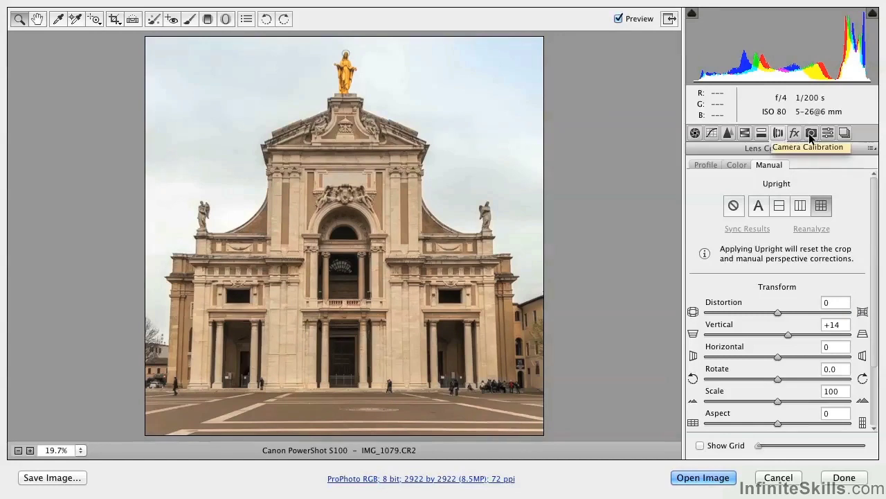
Step: In Camera Calibration, try the Camera Faithful, Camera Landscape and Camera Neutral profiles
click(811, 133)
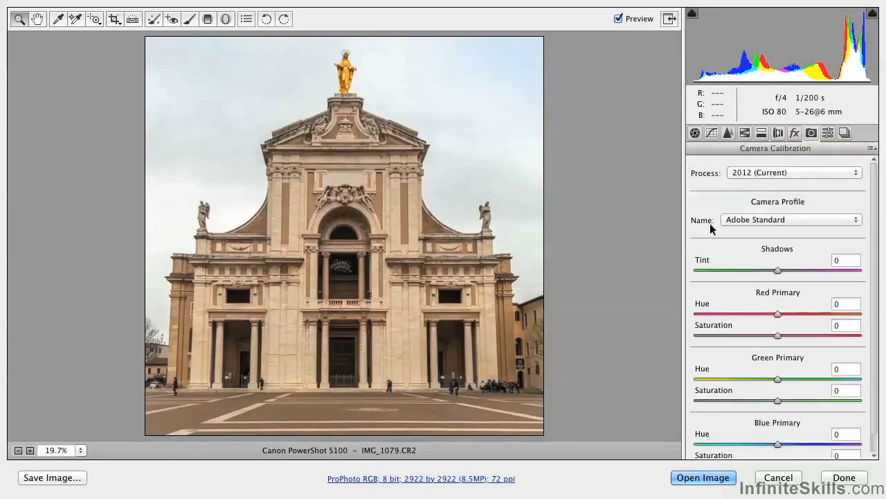
click(780, 220)
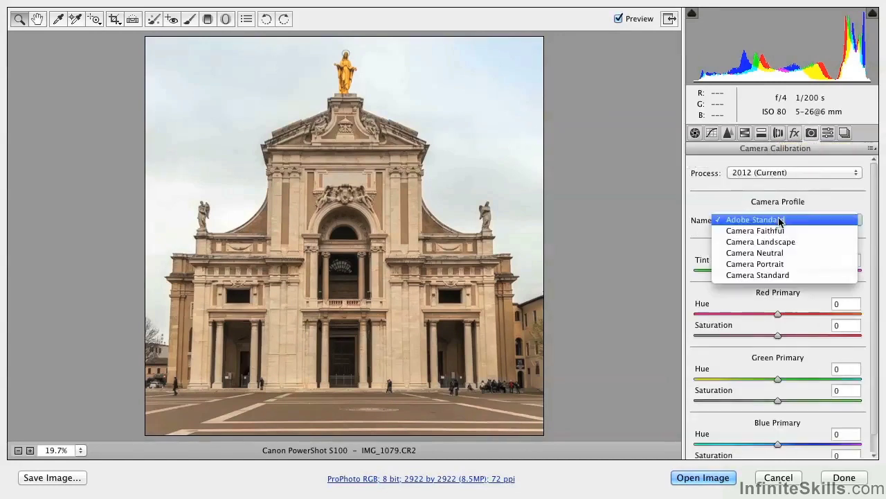
click(773, 234)
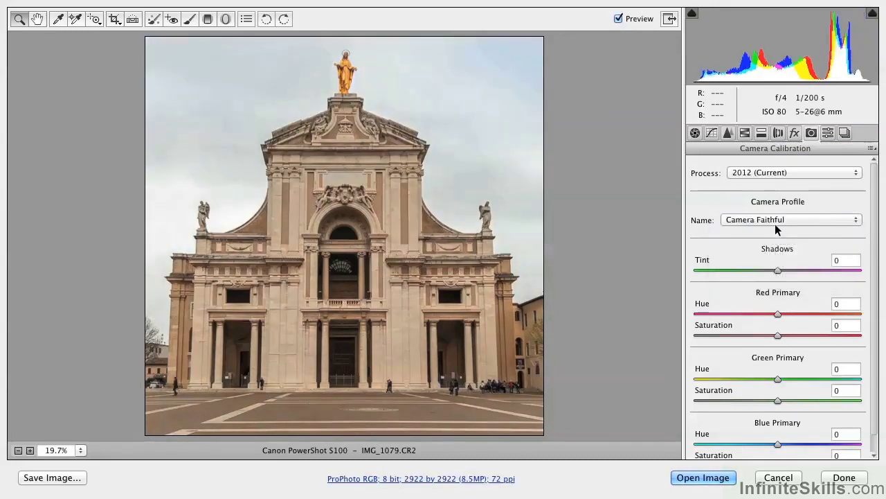
click(773, 220)
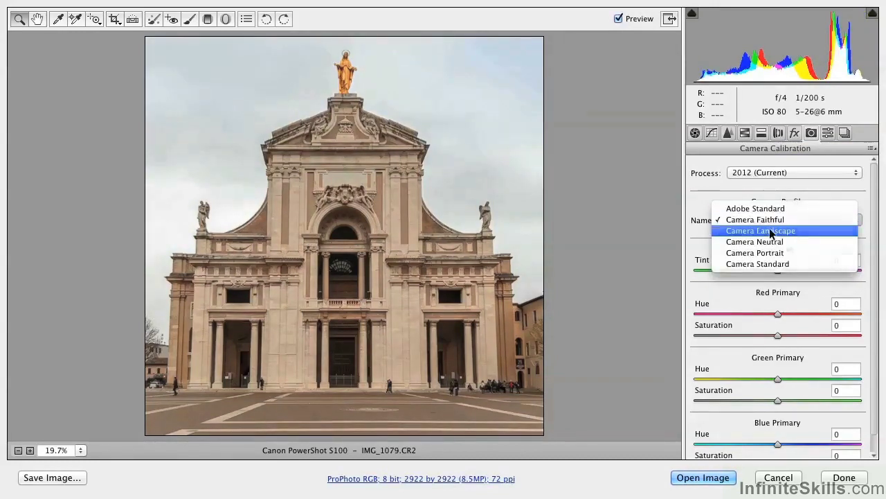
click(770, 231)
click(771, 221)
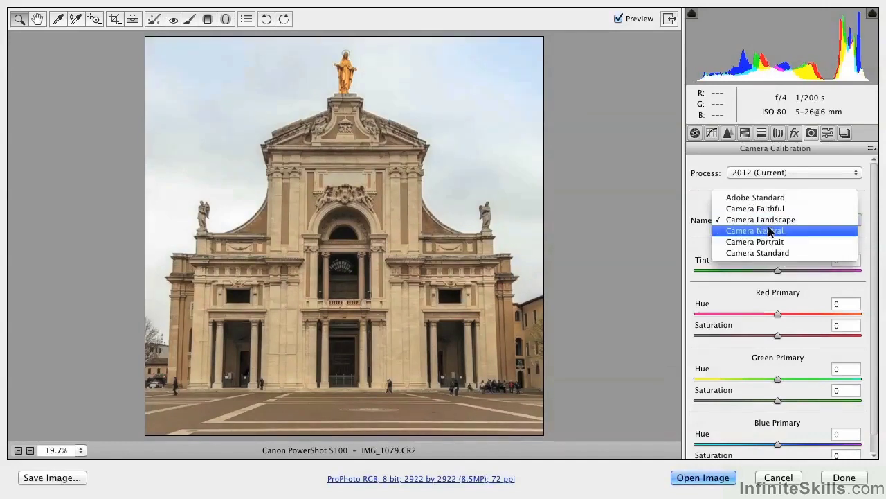
click(767, 233)
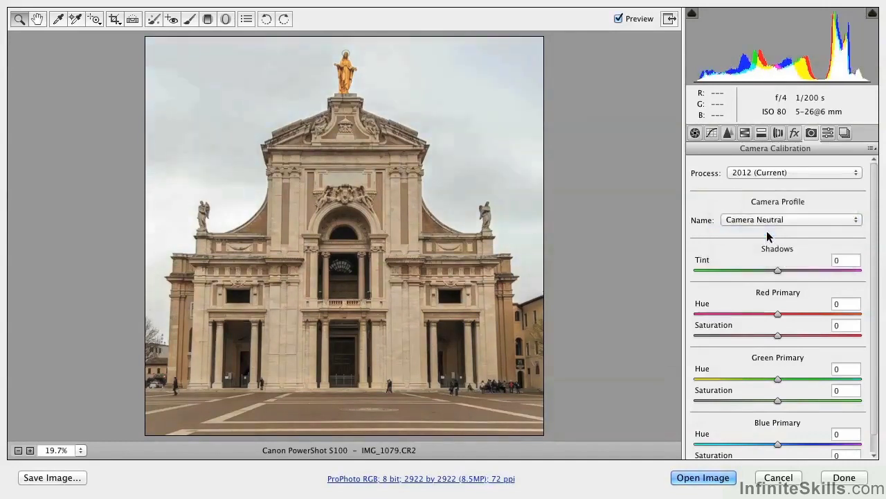
Step: Try the Camera Portrait and Camera Standard profiles, then settle on Camera Neutral
click(766, 221)
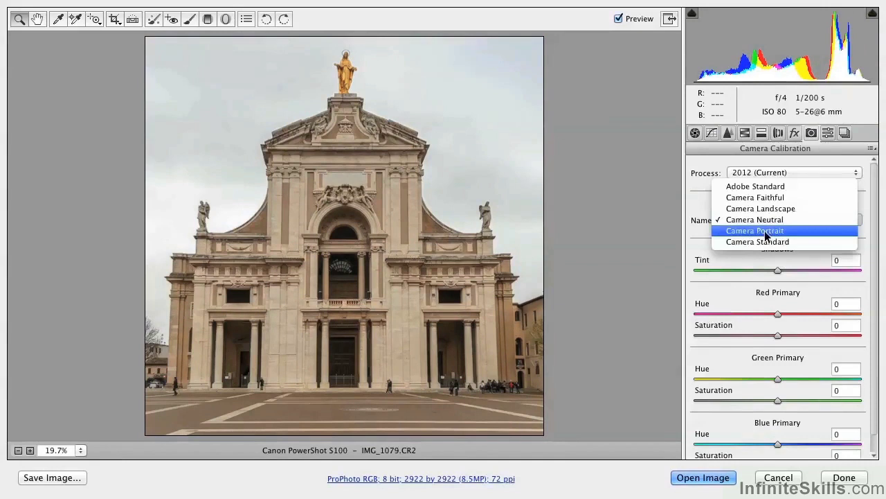
click(765, 233)
click(764, 220)
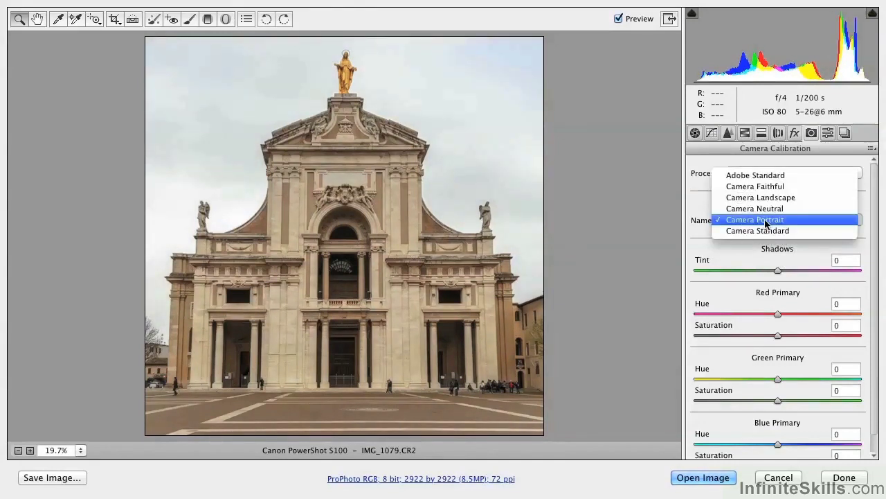
click(760, 231)
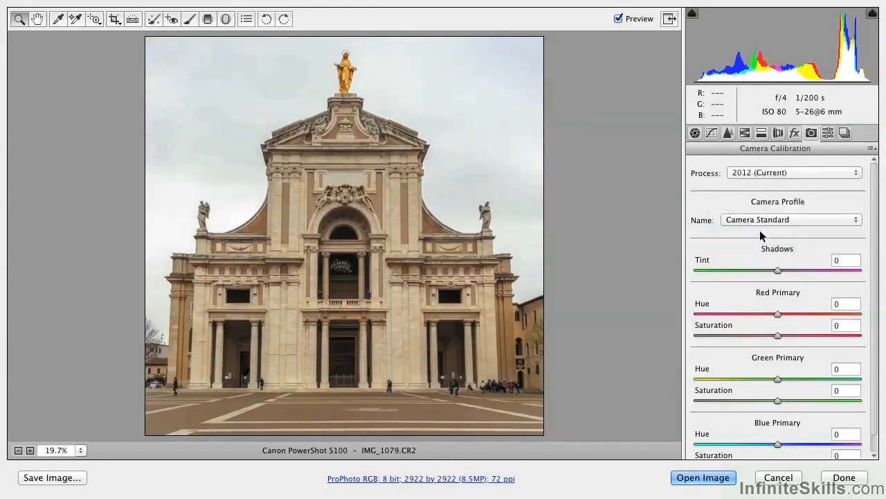
click(761, 221)
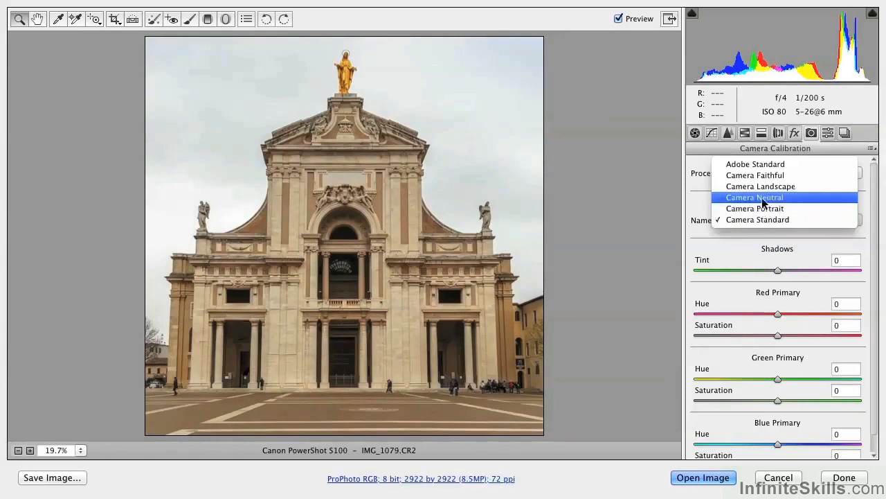
click(764, 202)
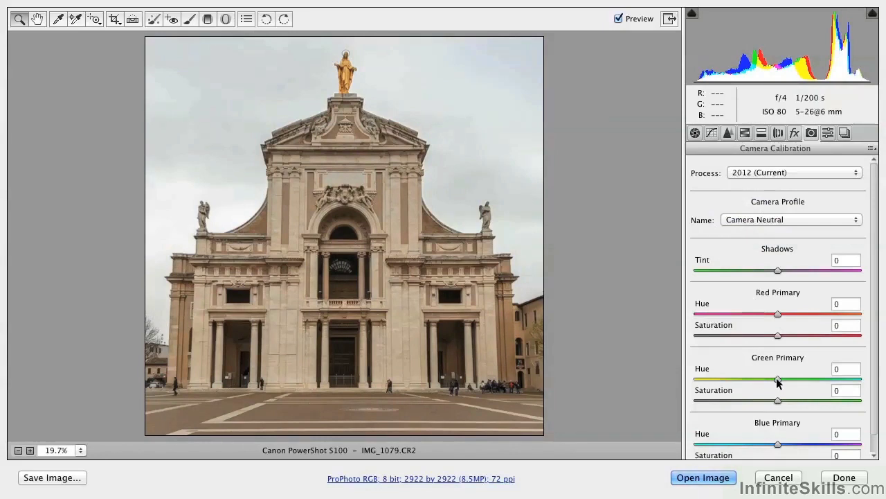
Step: Set Green Primary Hue to +46 and Saturation to +44, then compare with Preview off
drag(777, 378, 815, 379)
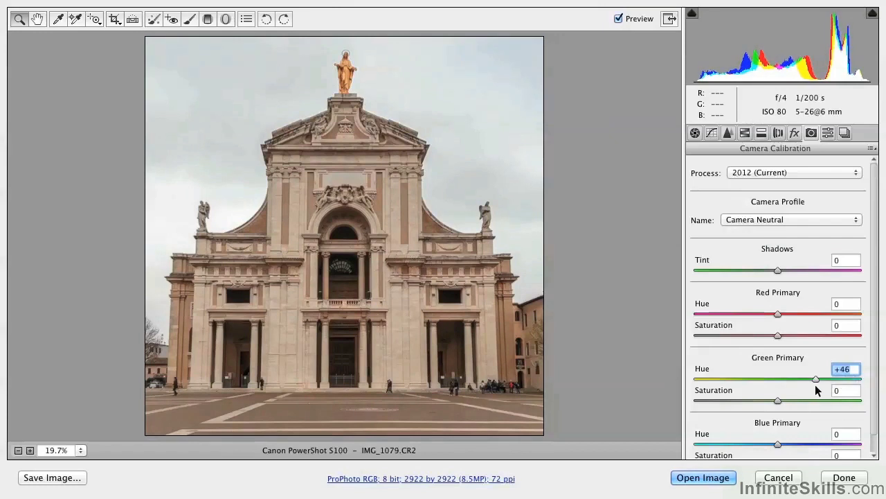
drag(777, 404, 803, 405)
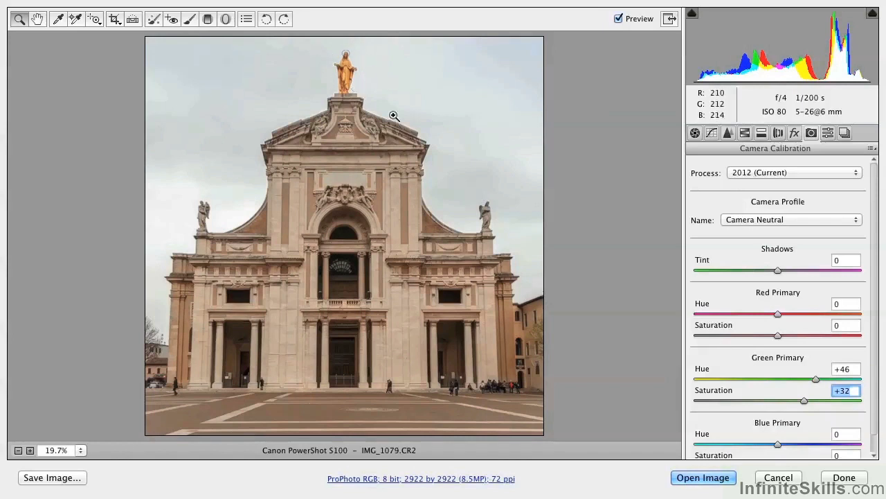
drag(777, 404, 815, 409)
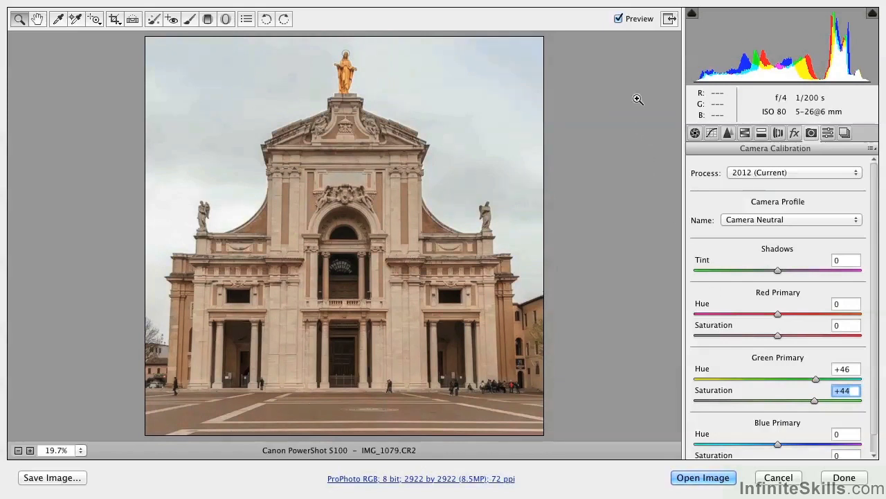
click(619, 19)
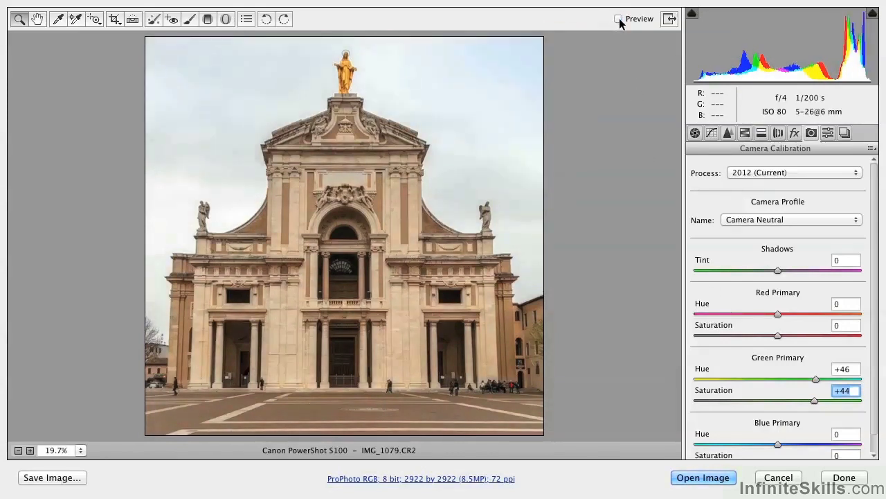
click(619, 20)
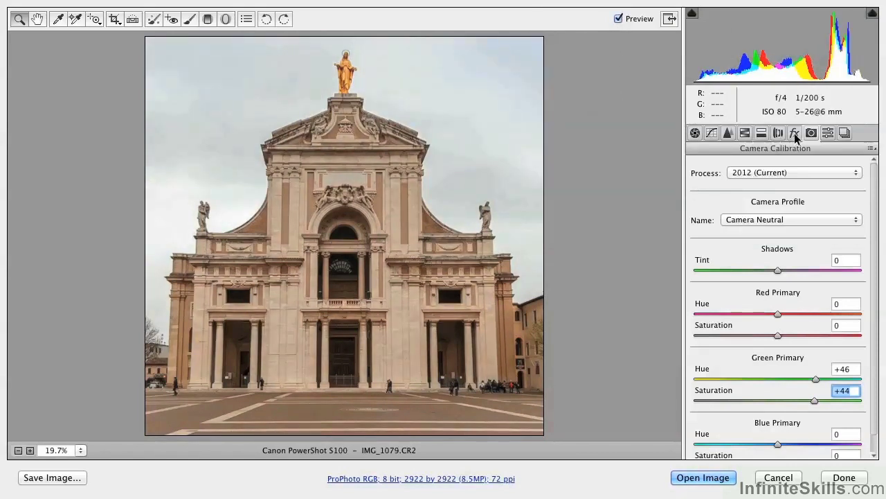
Step: Add grain at Amount 40, Size 40, Roughness 30 and a Highlight Priority post-crop vignette
click(795, 133)
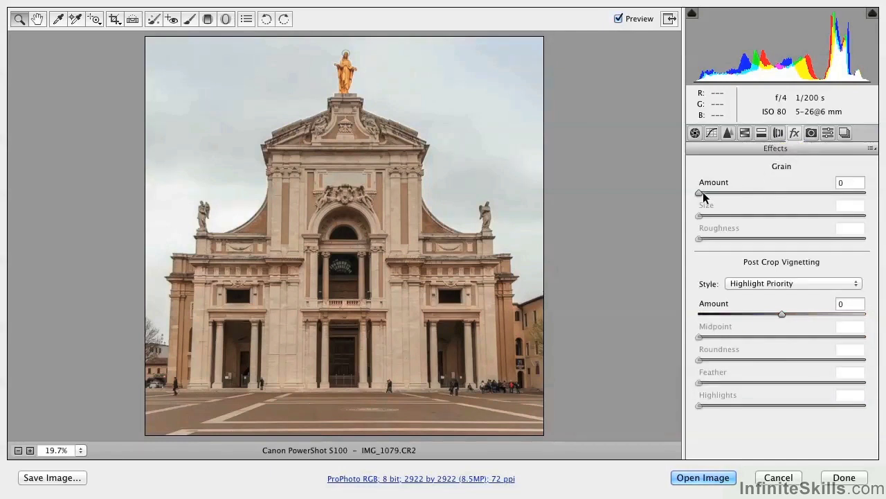
drag(698, 192, 751, 243)
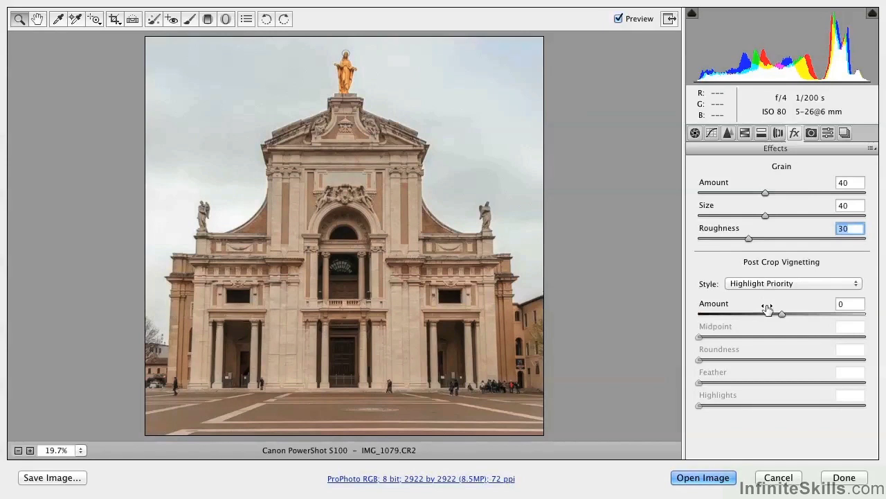
drag(780, 312, 762, 331)
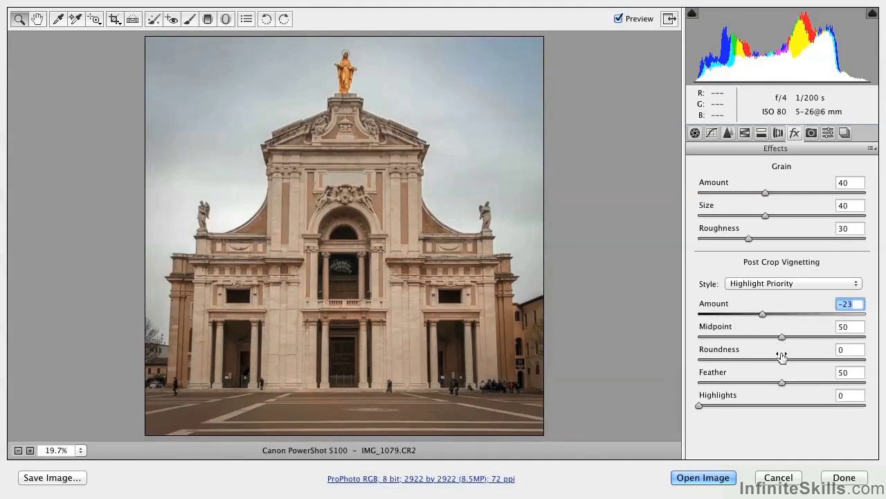
Step: Reduce the dark post-crop vignette's Feather to 43, then revisit Camera Calibration and Lens Corrections
mouse_move(781, 382)
mouse_down()
mouse_move(812, 384)
mouse_move(722, 390)
mouse_move(770, 383)
mouse_up()
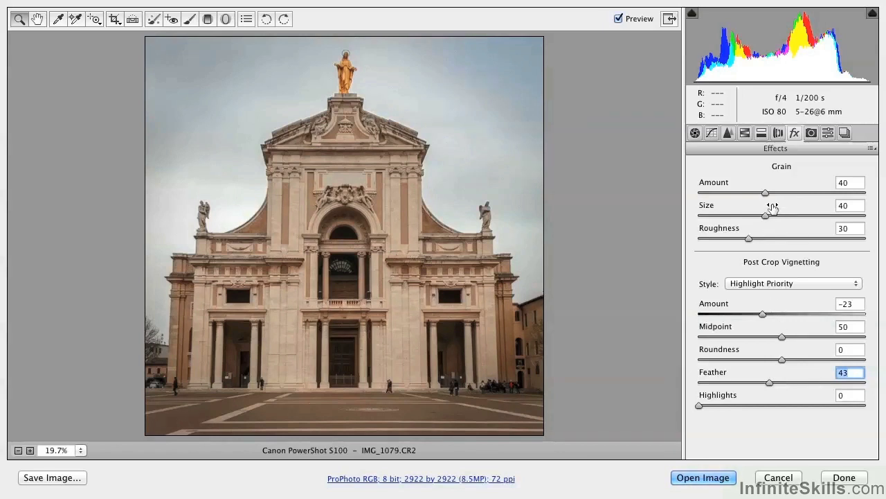
click(809, 135)
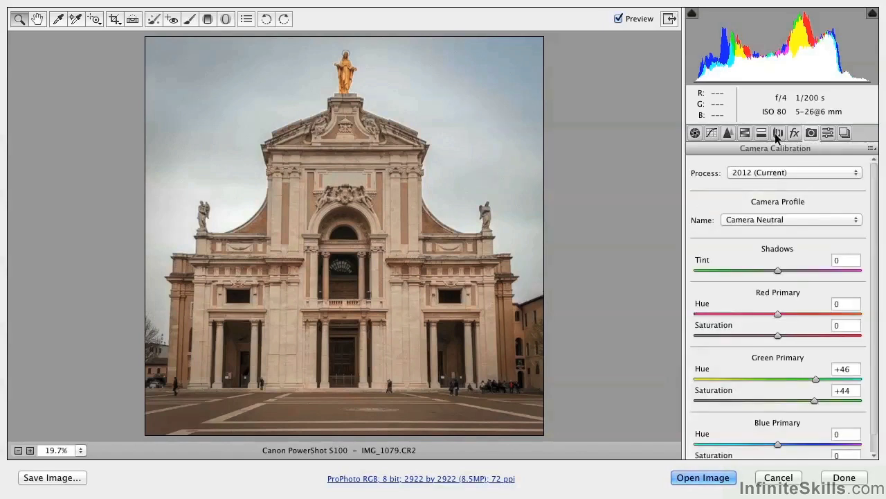
click(778, 135)
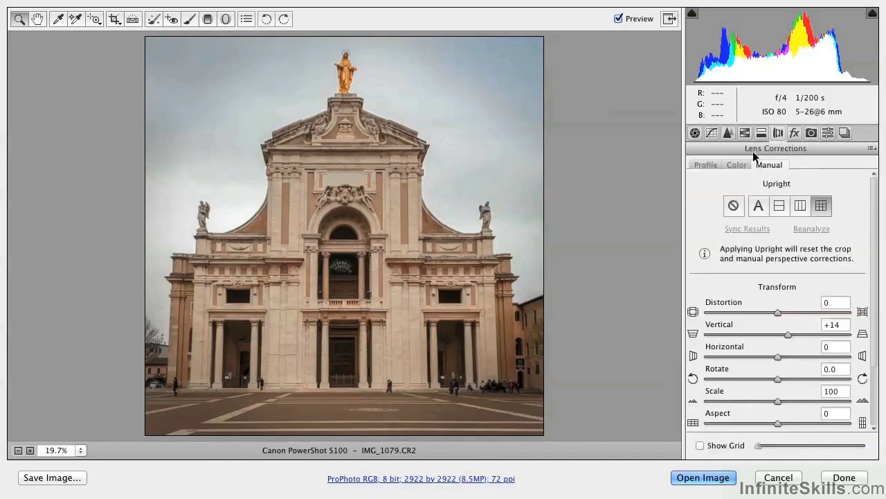